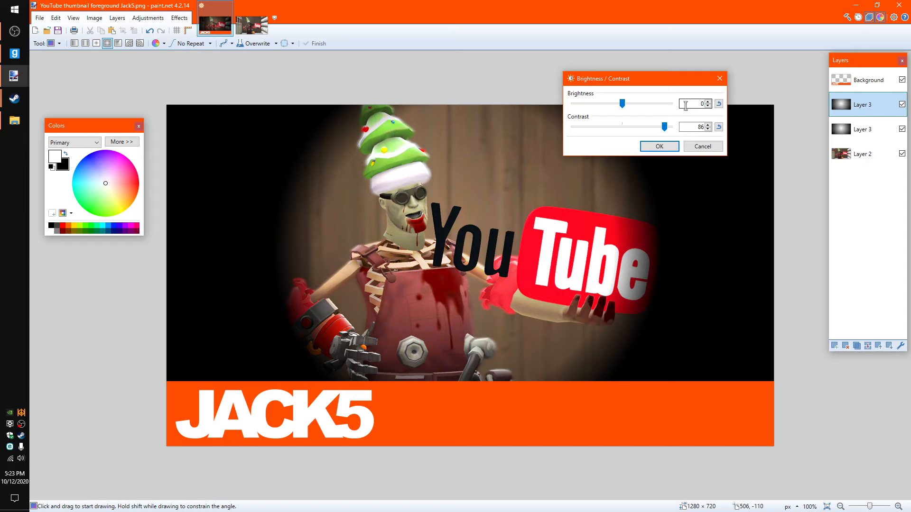
Apply Brightness / Contrast to the upper Layer 3 with brightness 56 and contrast 66, and switch to Rectangle Select
drag(625, 105, 658, 129)
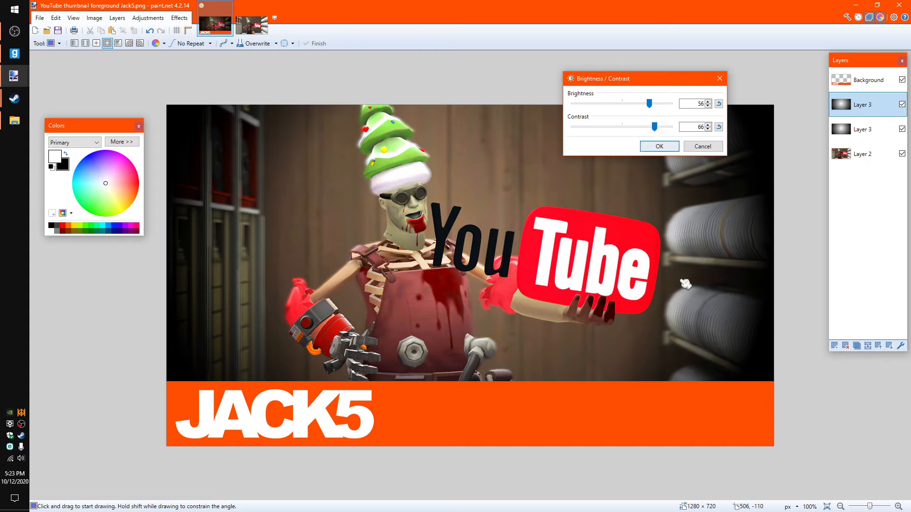
key(Return)
click(57, 44)
click(64, 55)
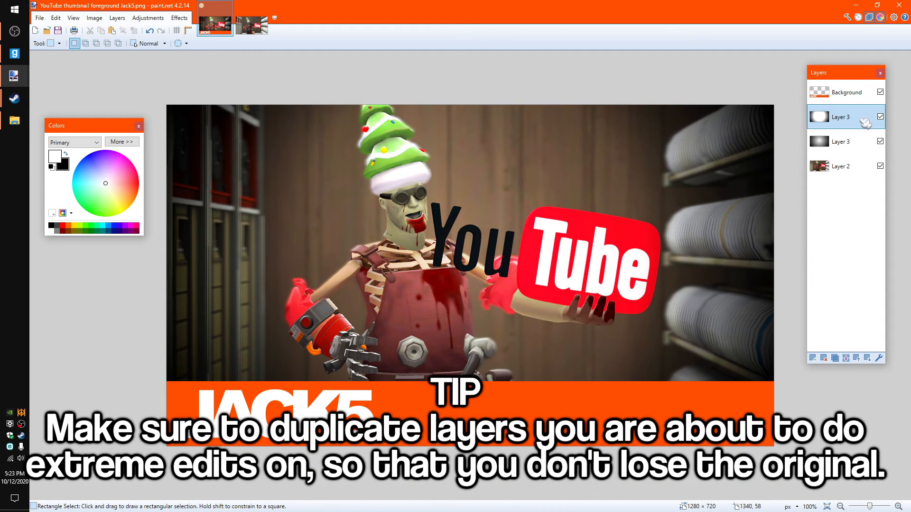
Duplicate Layer 2 and hide both vignette layers named Layer 3
click(839, 166)
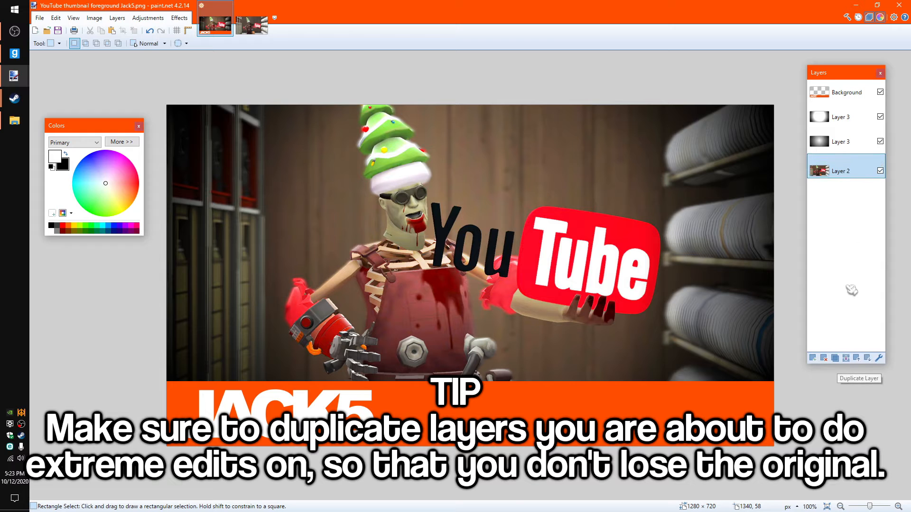
click(835, 358)
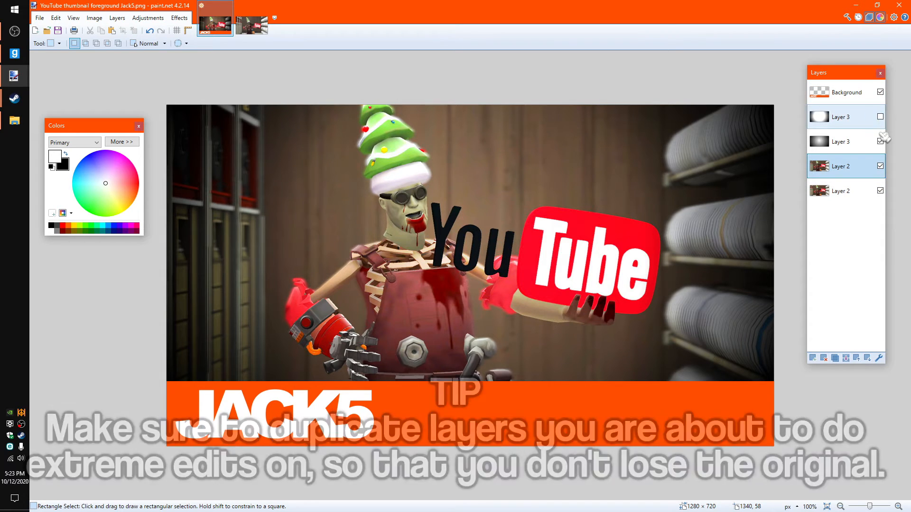
click(879, 116)
click(880, 142)
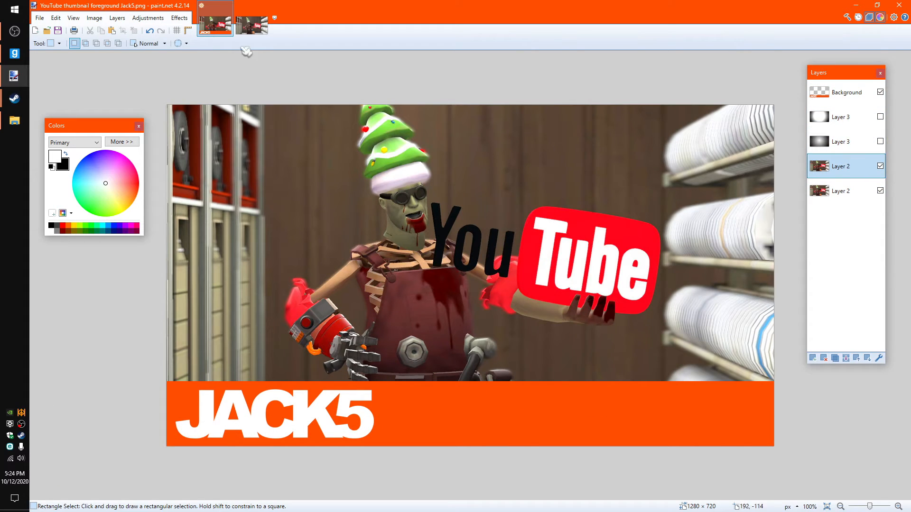
Apply a Zoom Blur to the duplicated Layer 2 with zoom amount 31 and vertical center -0.18
click(148, 19)
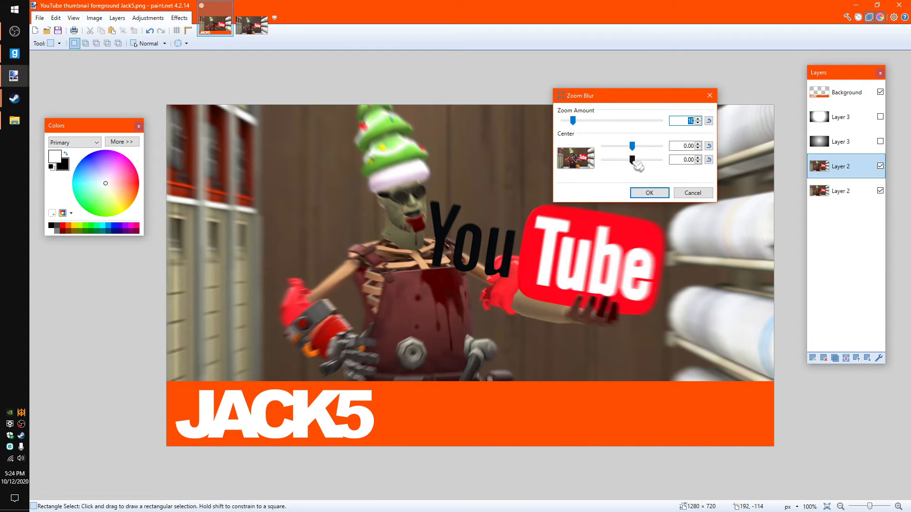
drag(636, 161, 630, 161)
drag(580, 124, 661, 121)
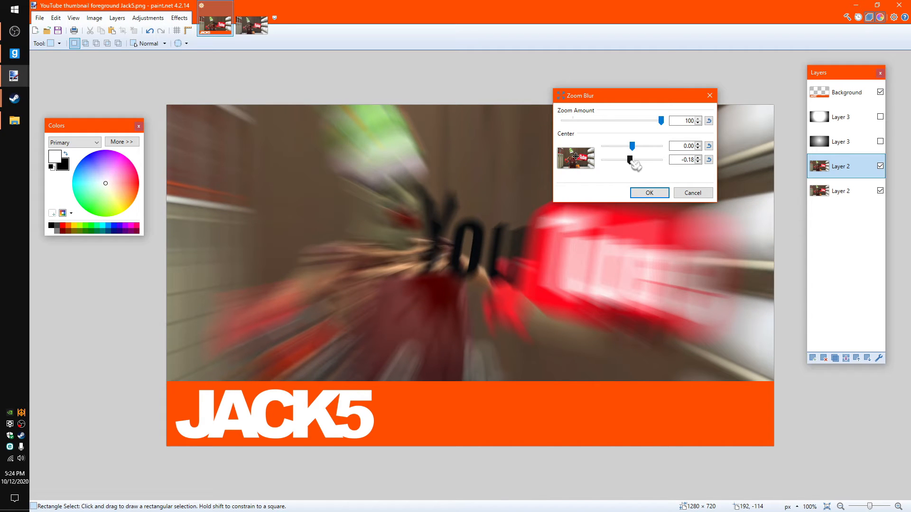
drag(661, 121, 593, 122)
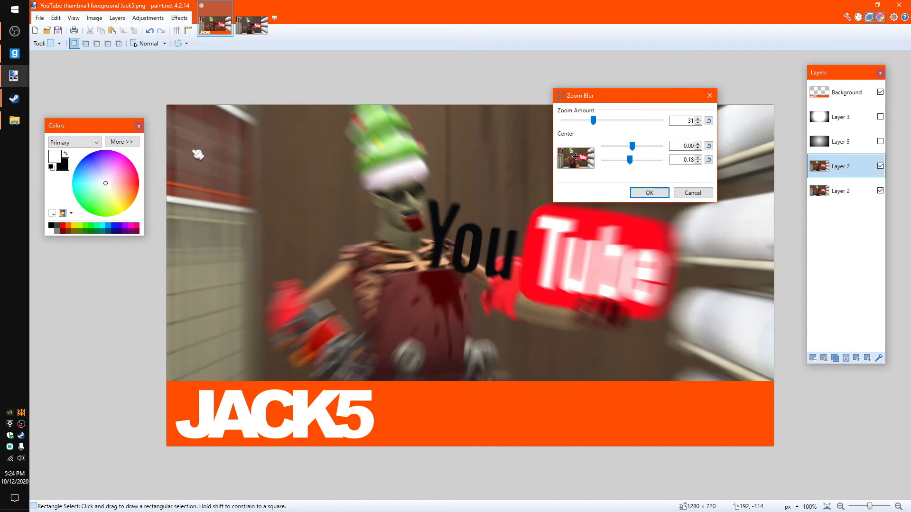
click(599, 126)
drag(599, 129, 598, 129)
key(Return)
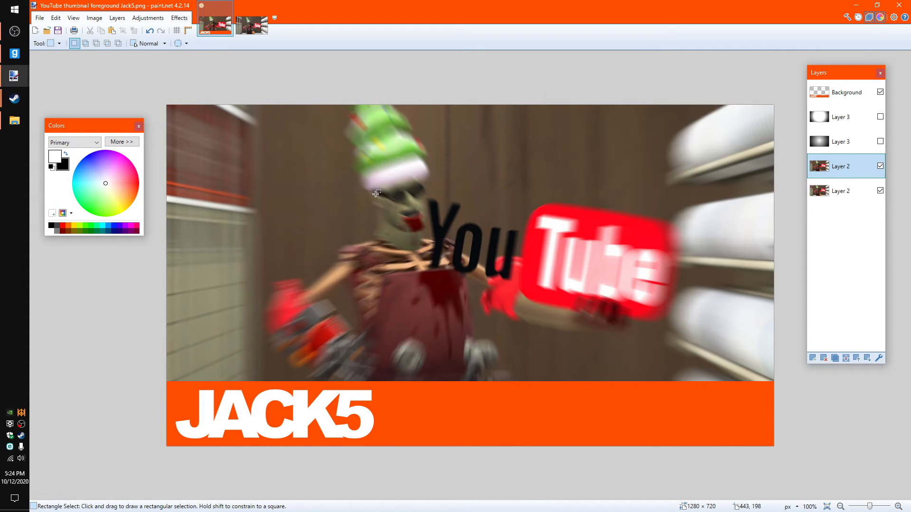
Set up the Paintbrush with width 100, hardness 0%, antialiasing enabled, Overwrite blending and white at 0 opacity for erasing
click(54, 43)
click(79, 173)
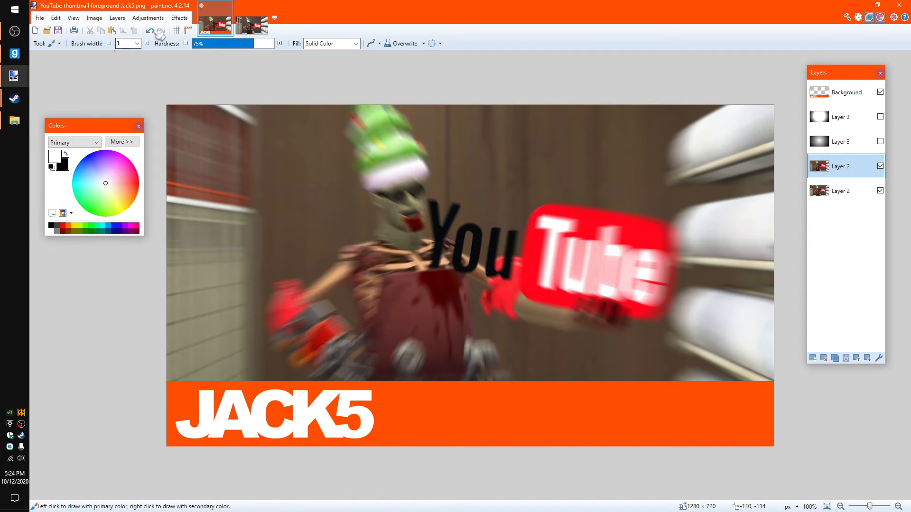
click(137, 44)
scroll(134, 172, down, 3)
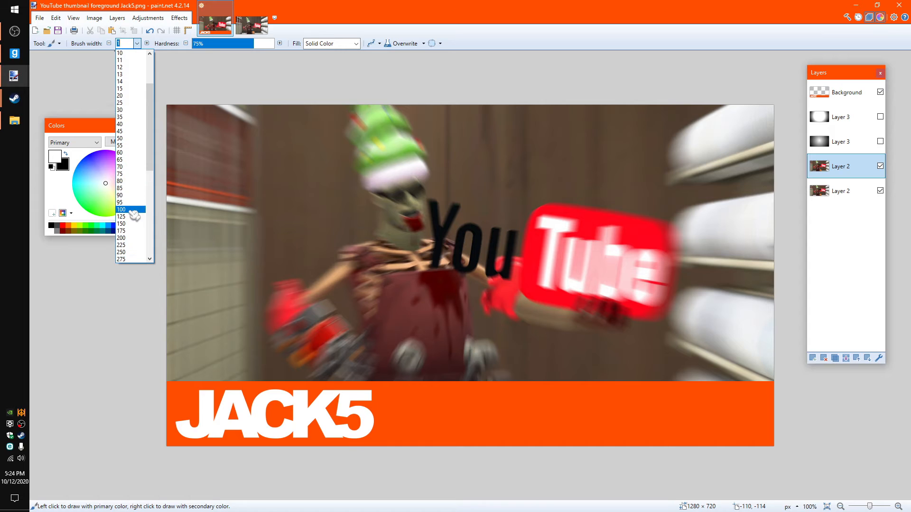
click(121, 217)
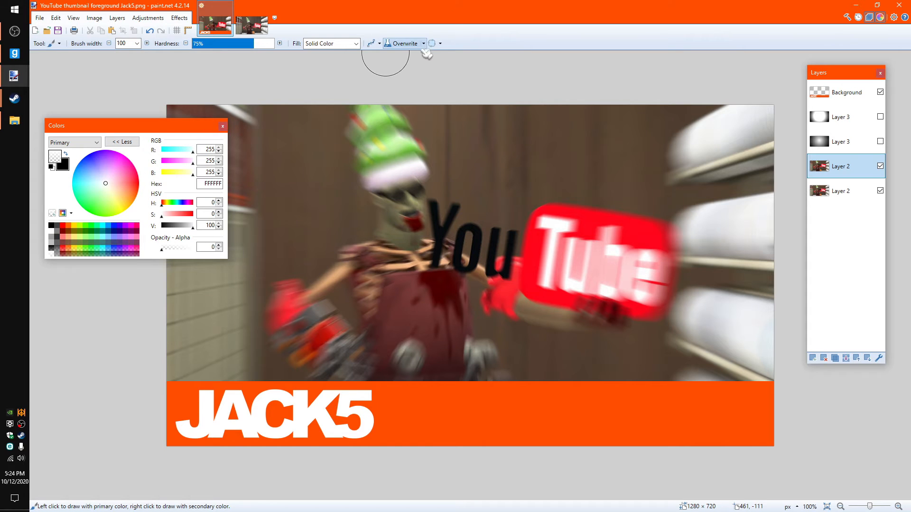
click(375, 43)
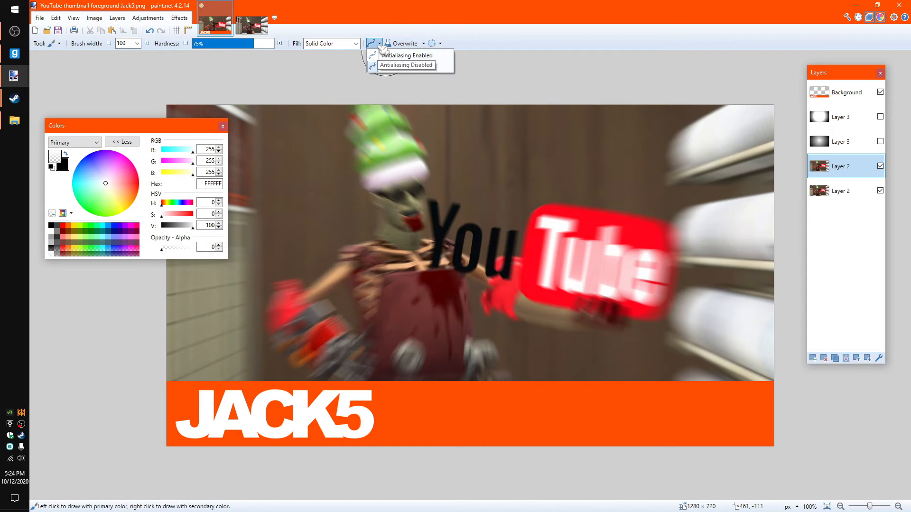
click(422, 56)
drag(252, 43, 157, 50)
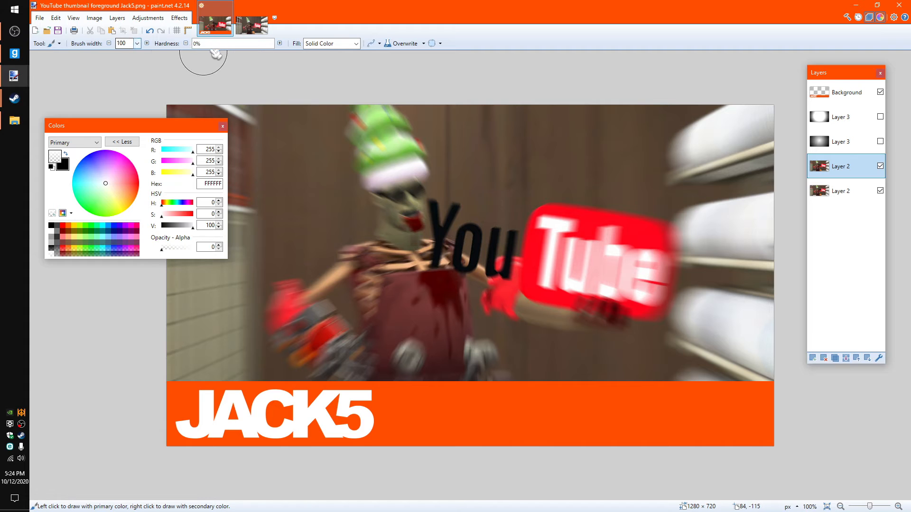
Try erasing the blur over the character's head and the YouTube logo, and undo the strokes
mouse_move(371, 115)
mouse_down()
mouse_move(413, 158)
mouse_move(430, 205)
mouse_move(416, 147)
mouse_move(365, 115)
mouse_move(399, 194)
mouse_move(422, 196)
mouse_move(399, 209)
mouse_move(435, 226)
mouse_up()
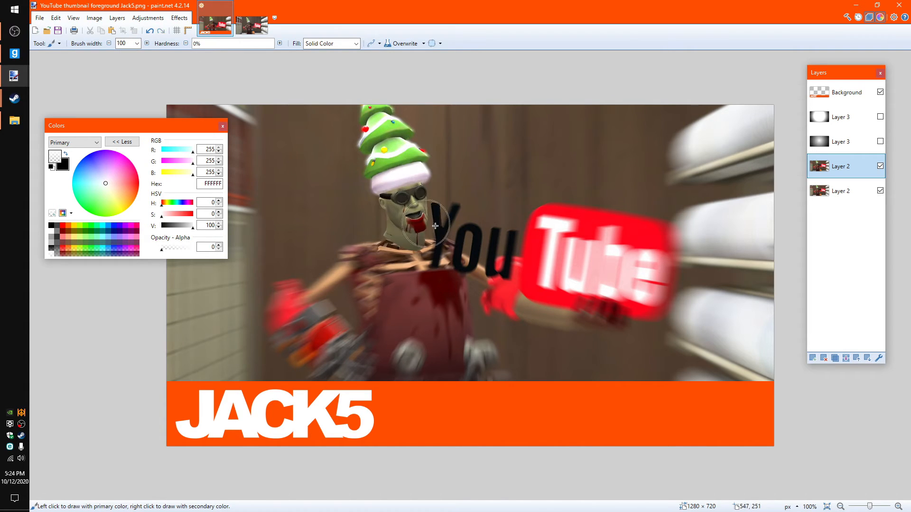
key(ctrl+z)
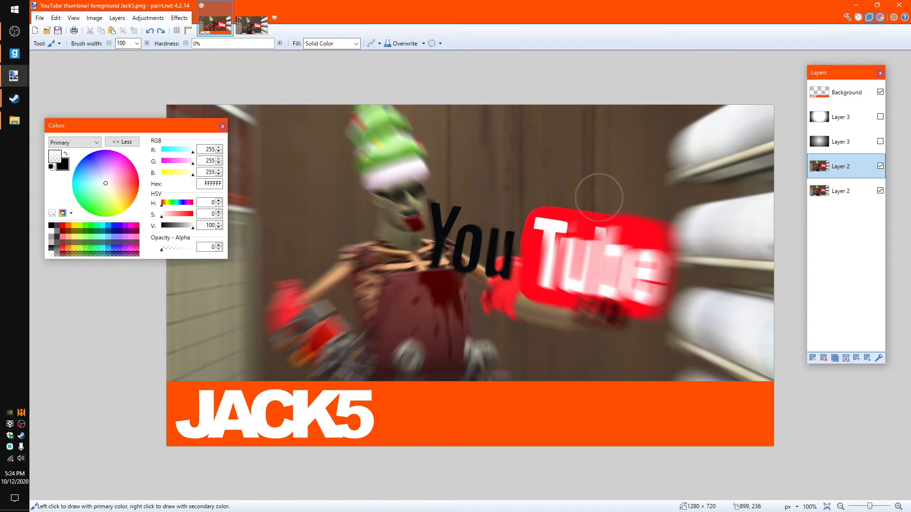
drag(598, 198, 618, 227)
key(ctrl+z)
Move the color settings off the artwork, set the brush width to 200 and erase the blur over the character and YouTube logo
drag(214, 125, 207, 364)
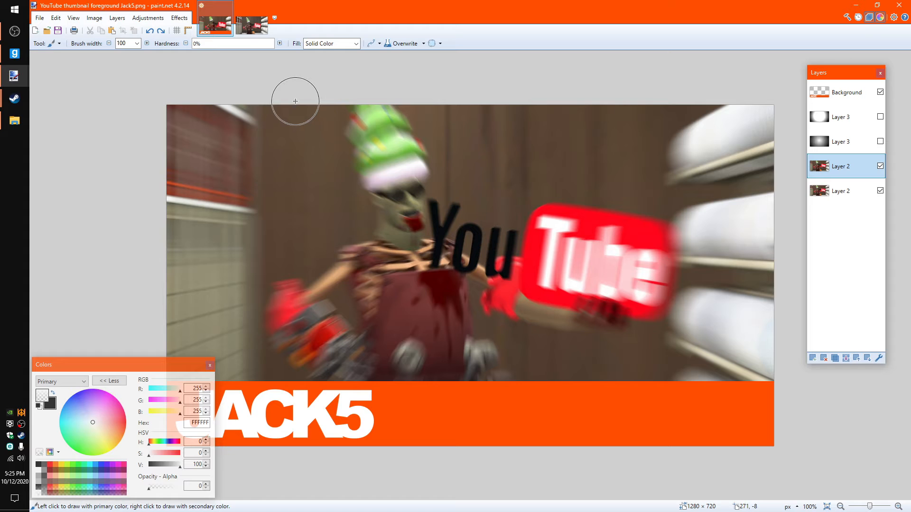
click(137, 43)
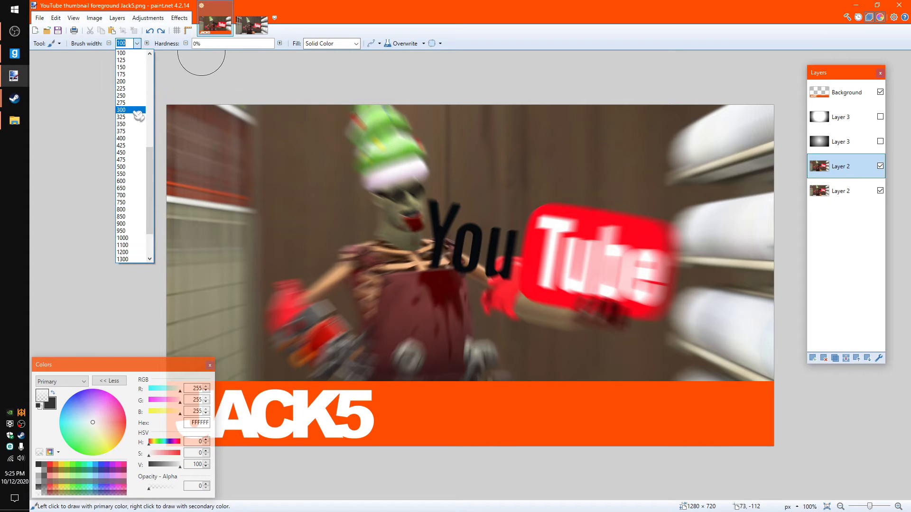
click(133, 81)
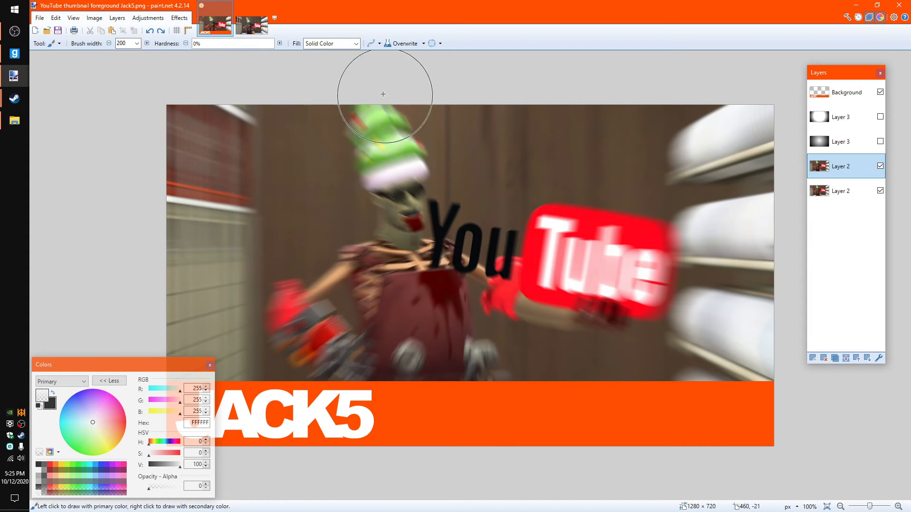
mouse_move(358, 85)
mouse_down()
mouse_move(390, 163)
mouse_move(376, 113)
mouse_move(402, 131)
mouse_move(417, 182)
mouse_move(398, 168)
mouse_move(402, 218)
mouse_move(427, 223)
mouse_move(486, 276)
mouse_move(529, 236)
mouse_move(556, 300)
mouse_move(564, 234)
mouse_move(587, 294)
mouse_move(610, 234)
mouse_move(611, 277)
mouse_move(608, 227)
mouse_move(601, 294)
mouse_move(510, 292)
mouse_move(442, 259)
mouse_move(487, 352)
mouse_move(493, 341)
mouse_move(494, 365)
mouse_move(424, 325)
mouse_move(370, 366)
mouse_move(345, 364)
mouse_move(317, 307)
mouse_move(317, 324)
mouse_move(324, 287)
mouse_move(327, 296)
mouse_move(360, 272)
mouse_move(381, 185)
mouse_up()
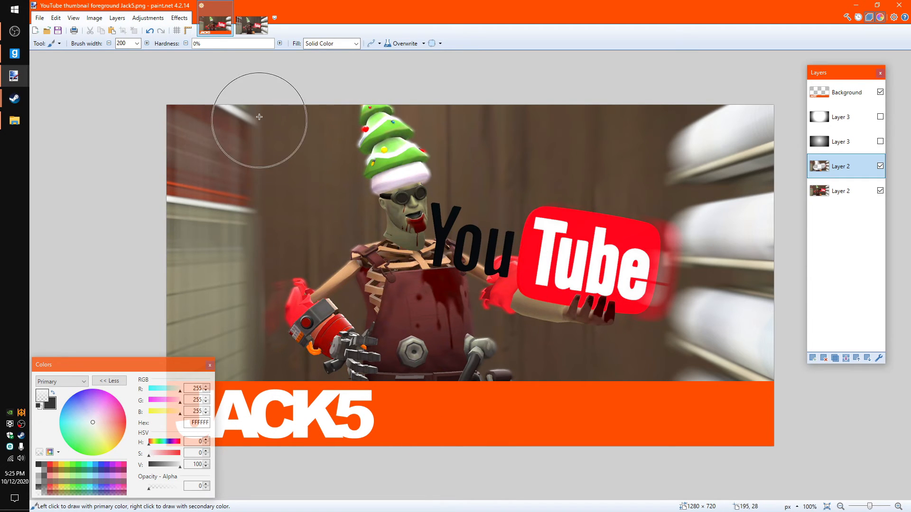
Set the brush width to 50 and erase the blur fringes around the raised red glove and the YouTube logo's right edge
click(137, 43)
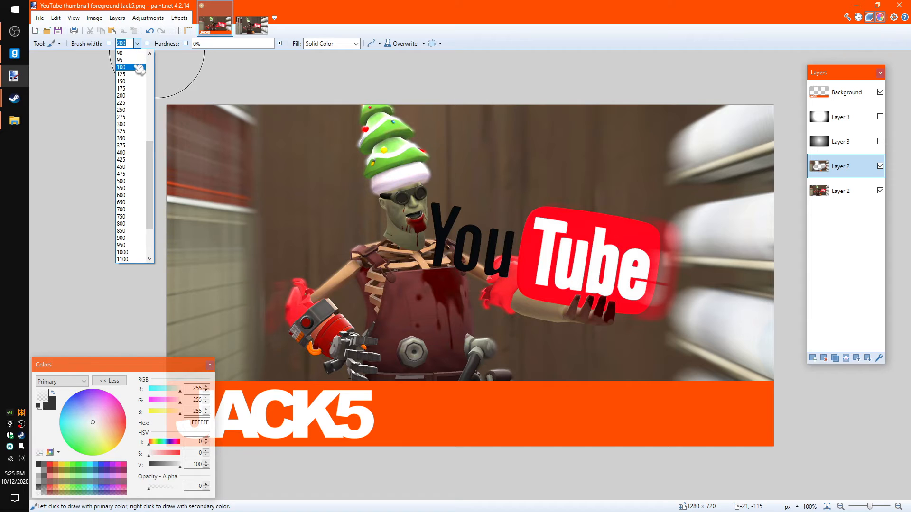
scroll(139, 69, up, 3)
click(129, 63)
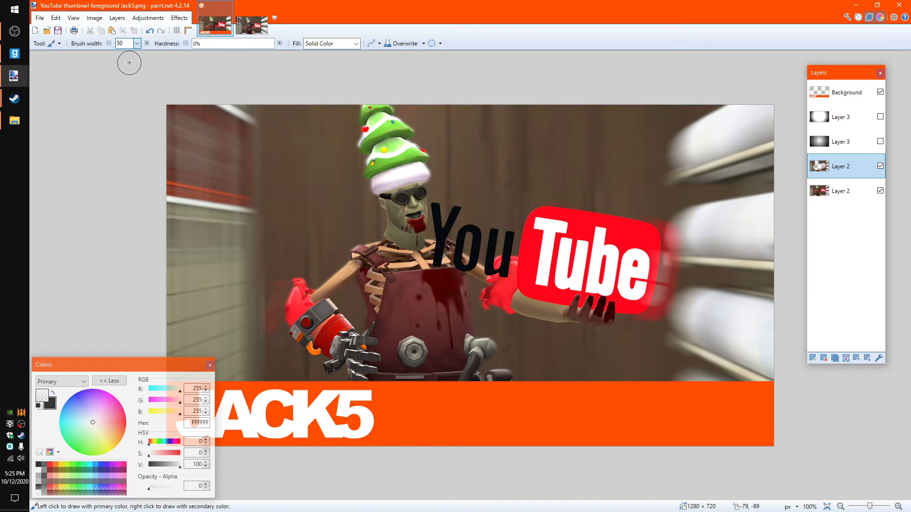
mouse_move(307, 283)
mouse_down()
mouse_move(285, 316)
mouse_move(296, 307)
mouse_move(293, 289)
mouse_up()
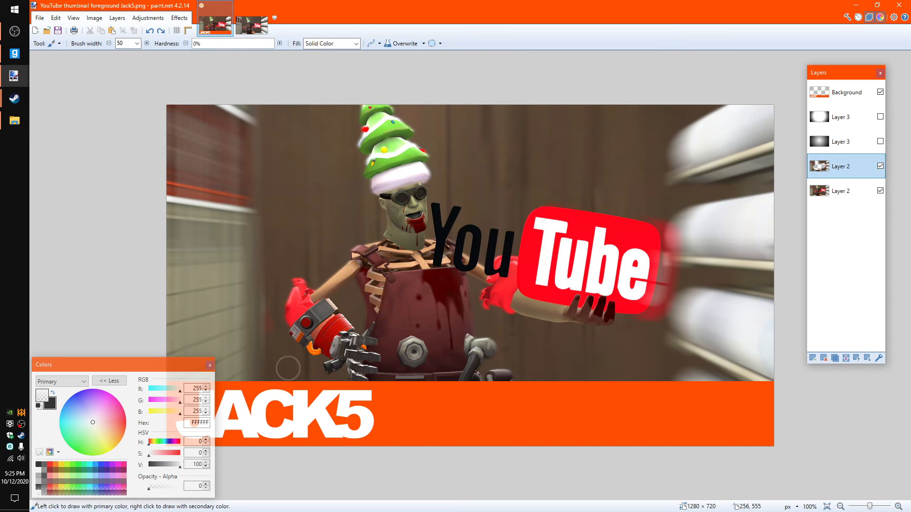
drag(655, 277, 644, 294)
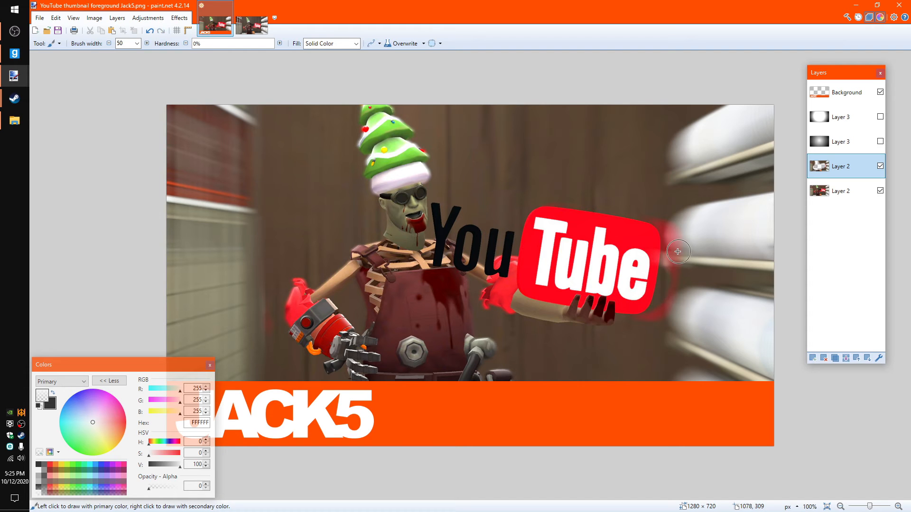
Clean up the remaining red blur ghosting around the YouTube logo's edges and beside the shelves
scroll(677, 251, up, 4)
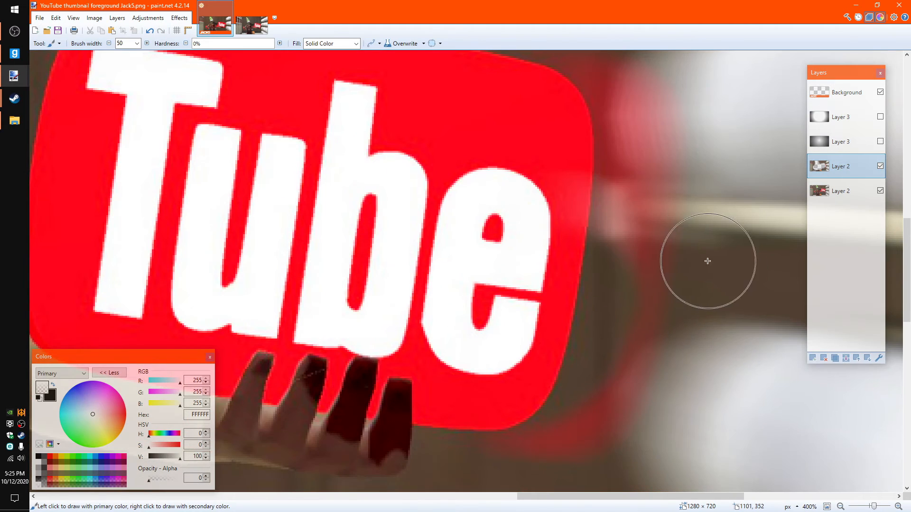
scroll(583, 280, up, 1)
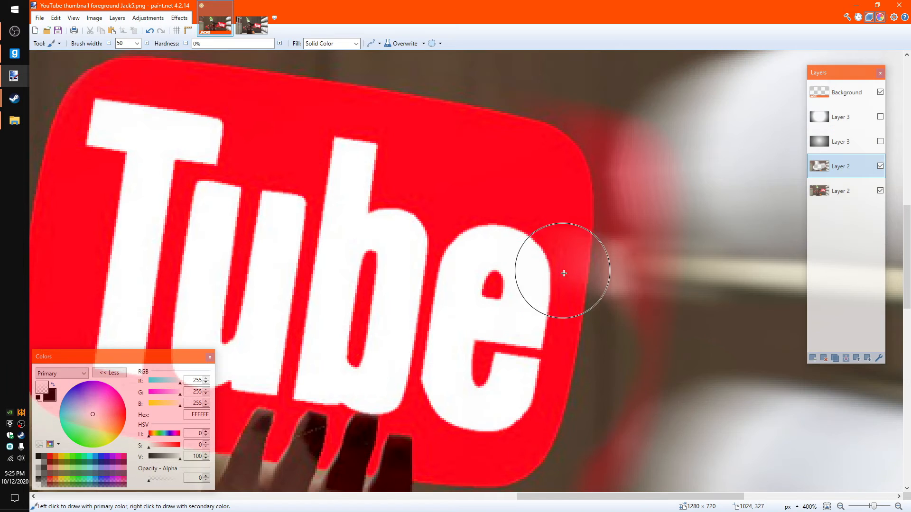
scroll(548, 189, up, 2)
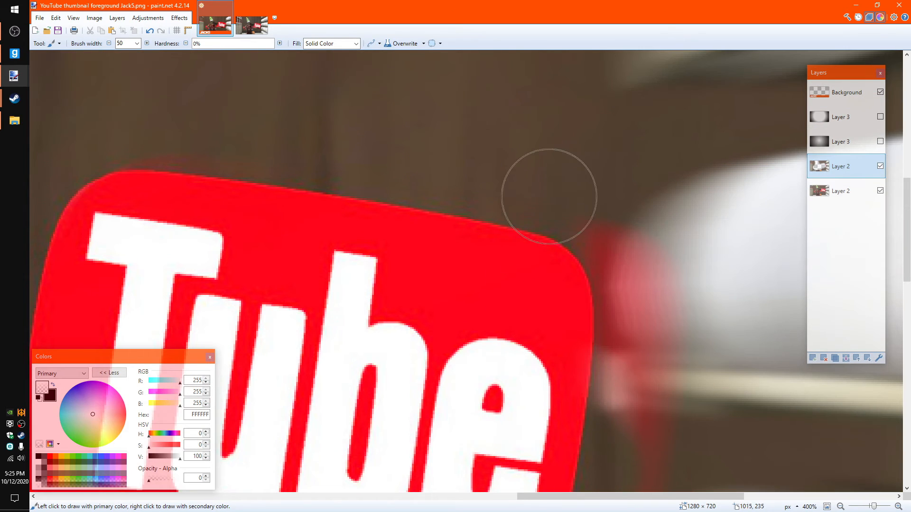
scroll(600, 213, up, 2)
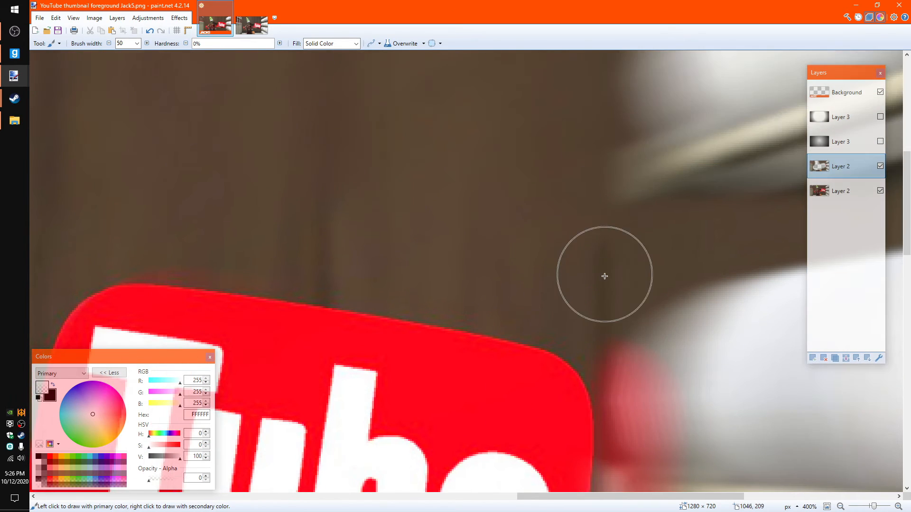
scroll(512, 159, down, 2)
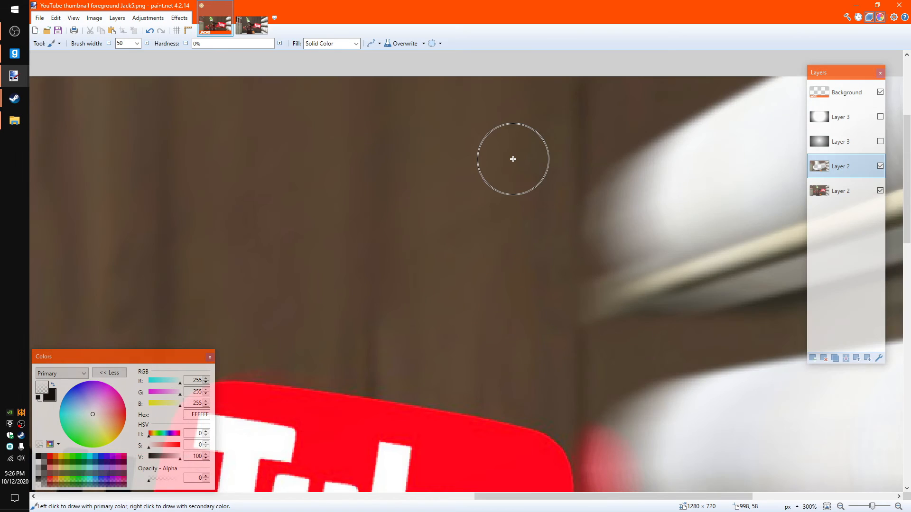
scroll(513, 159, down, 1)
scroll(511, 166, down, 3)
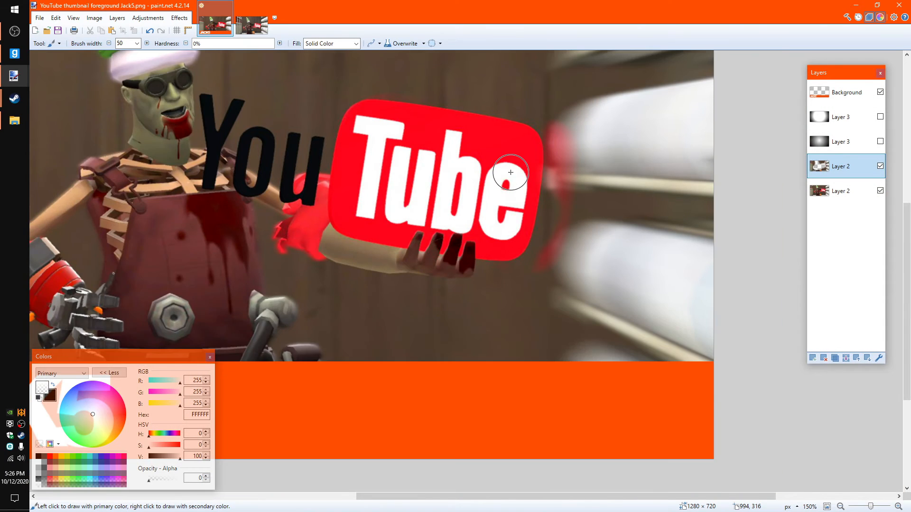
scroll(510, 172, up, 1)
scroll(632, 191, up, 1)
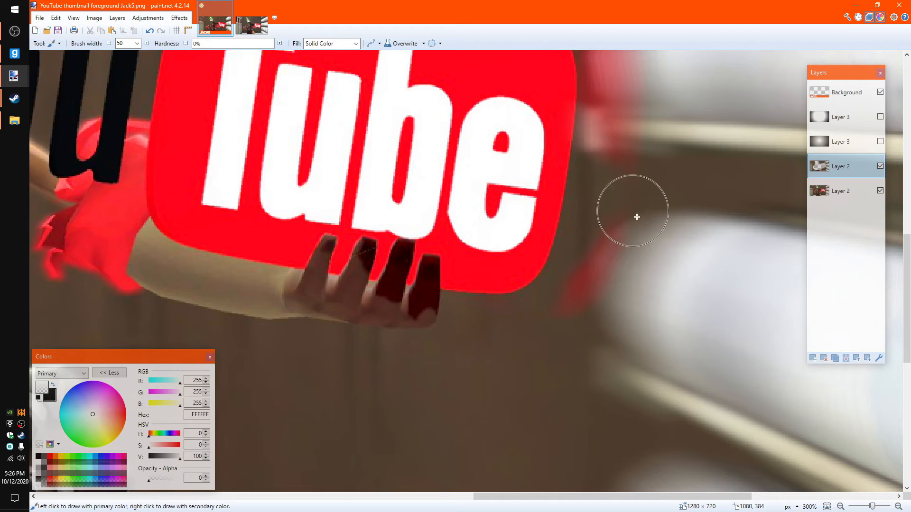
scroll(638, 223, down, 3)
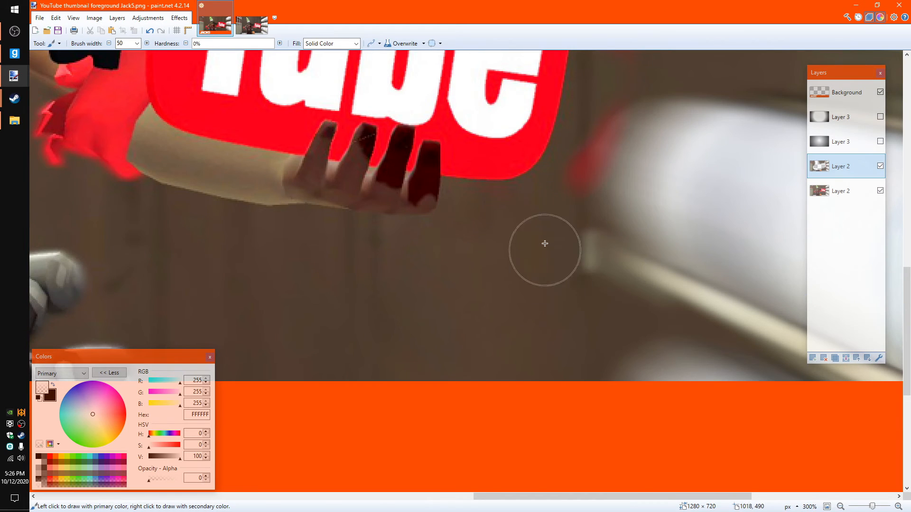
scroll(544, 244, down, 4)
Hide the original Layer 2 and erase the leftover blur patches from the middle of the blurred copy
click(880, 191)
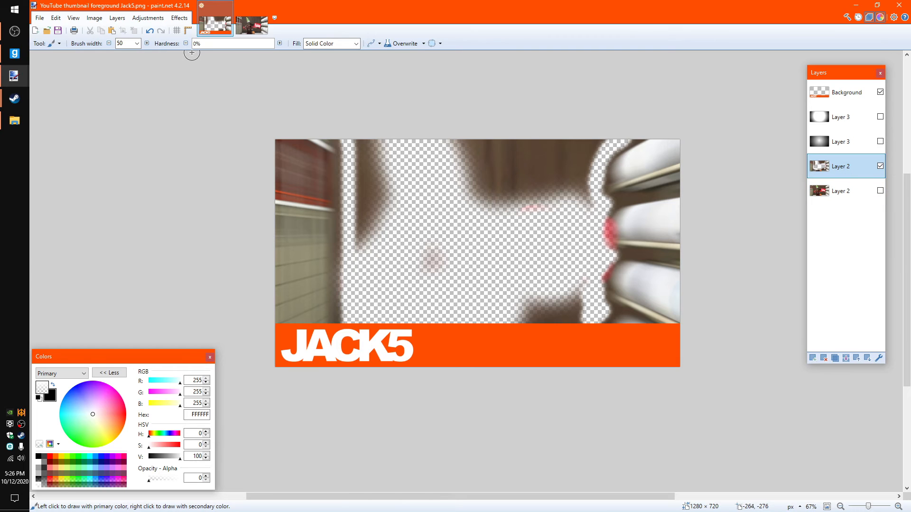
mouse_move(355, 132)
mouse_down()
mouse_move(356, 221)
mouse_move(539, 316)
mouse_move(548, 288)
mouse_move(559, 312)
mouse_move(574, 299)
mouse_move(578, 306)
mouse_up()
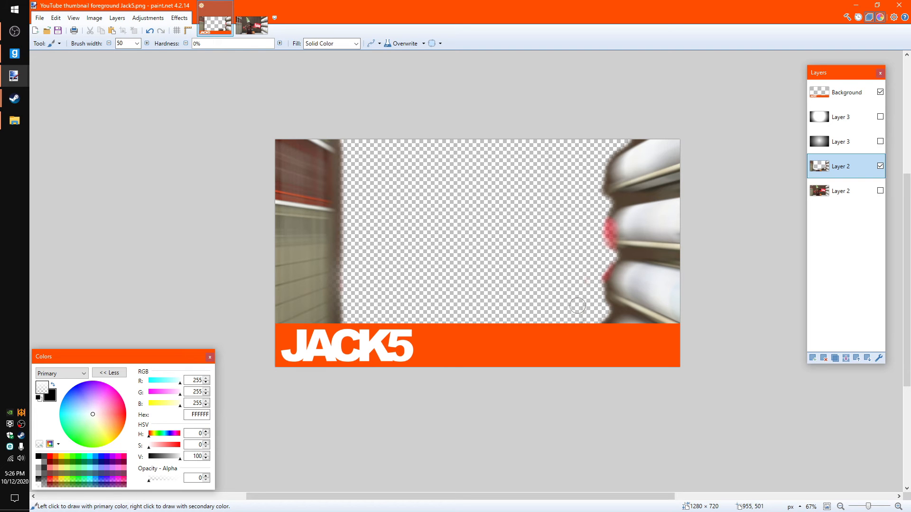
click(880, 117)
click(880, 141)
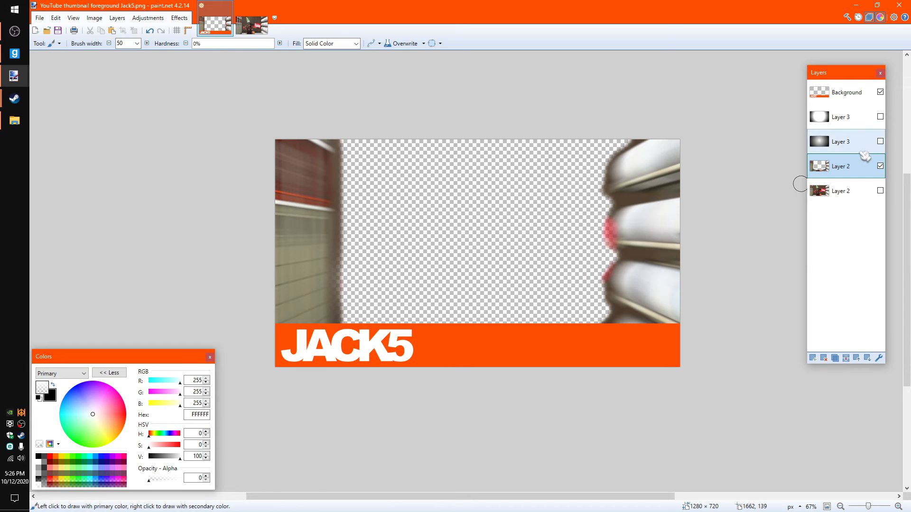
Make the original Layer 2 and both vignette layers visible again, and switch to the Rectangle Select tool
click(880, 191)
click(55, 43)
click(61, 56)
click(54, 43)
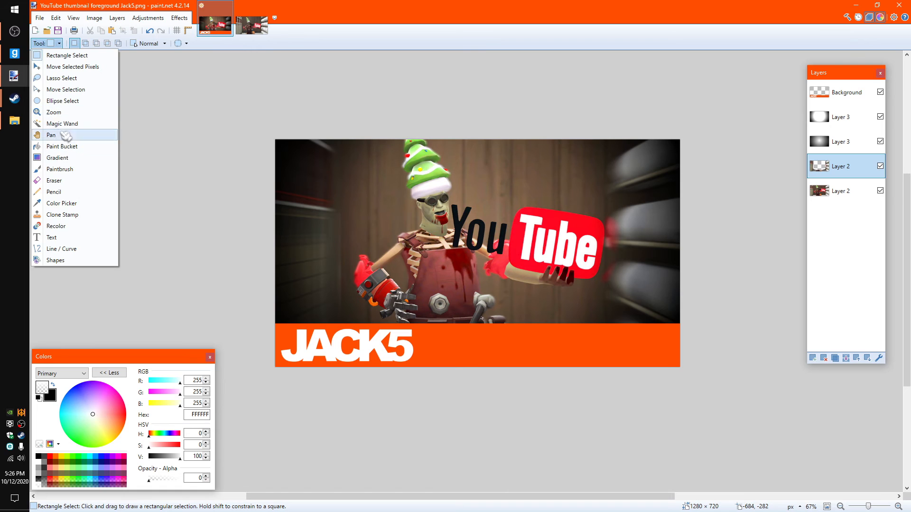
click(62, 123)
click(502, 177)
drag(501, 176, 483, 188)
mouse_move(266, 44)
mouse_down()
mouse_move(233, 57)
mouse_move(257, 55)
mouse_up()
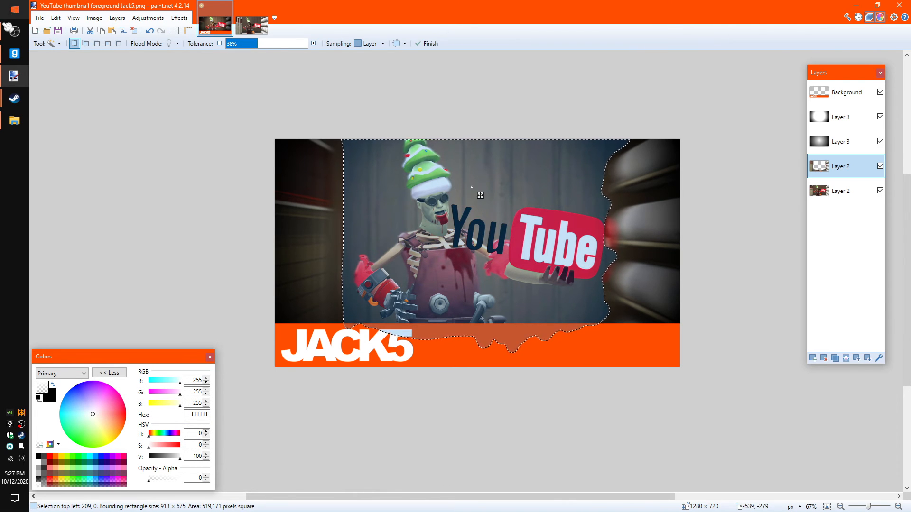
click(54, 43)
click(57, 48)
click(212, 77)
Apply a Gaussian Blur with a radius of 2 to the partly erased copy of Layer 2
click(179, 18)
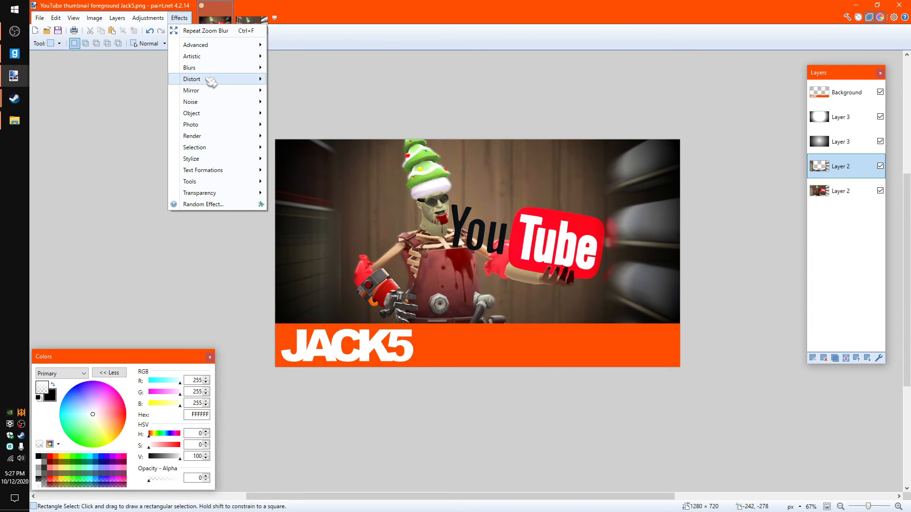
mouse_move(214, 67)
click(289, 90)
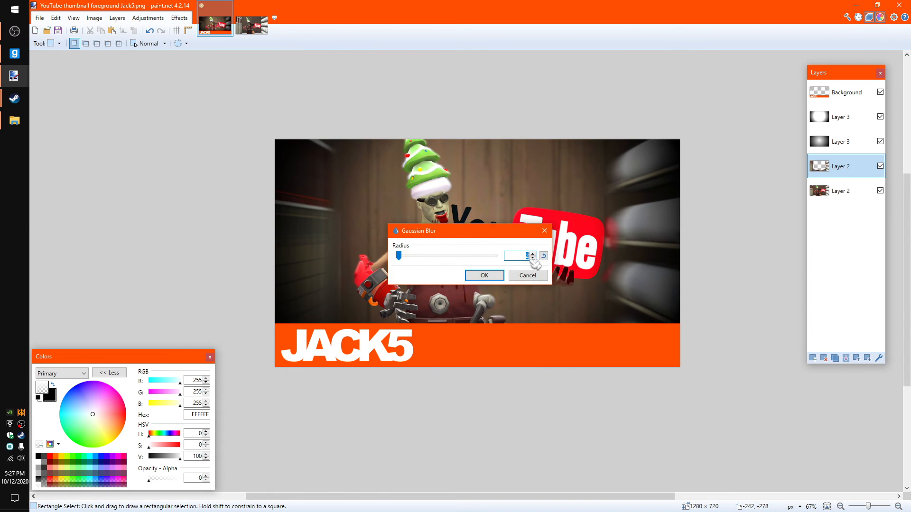
key(Return)
scroll(463, 201, up, 1)
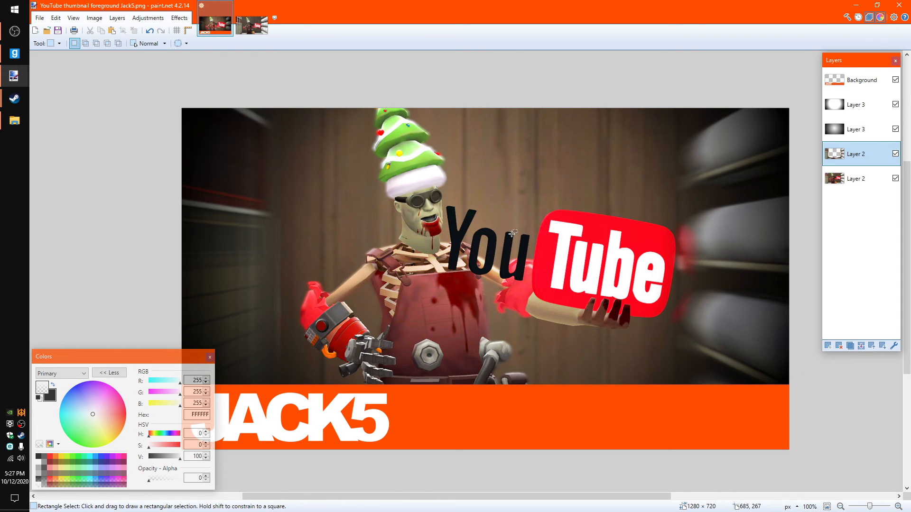
Clear the floating windows off the canvas, then compare the thumbnail with the original screenshot, placed first among the open images
click(211, 358)
drag(251, 25, 372, 9)
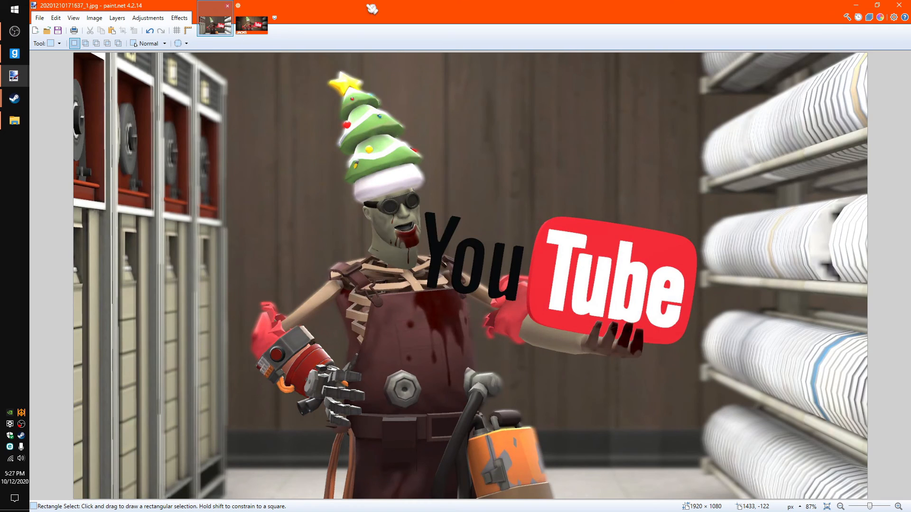
click(261, 28)
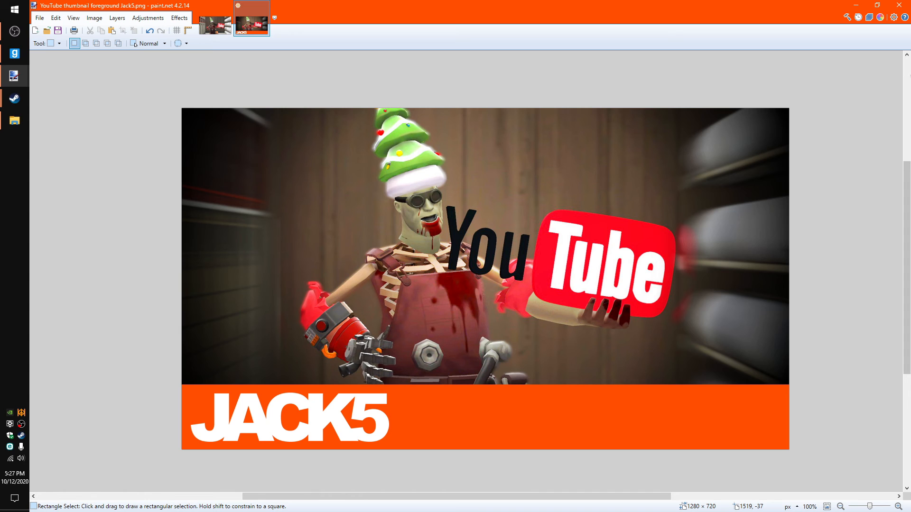
click(221, 23)
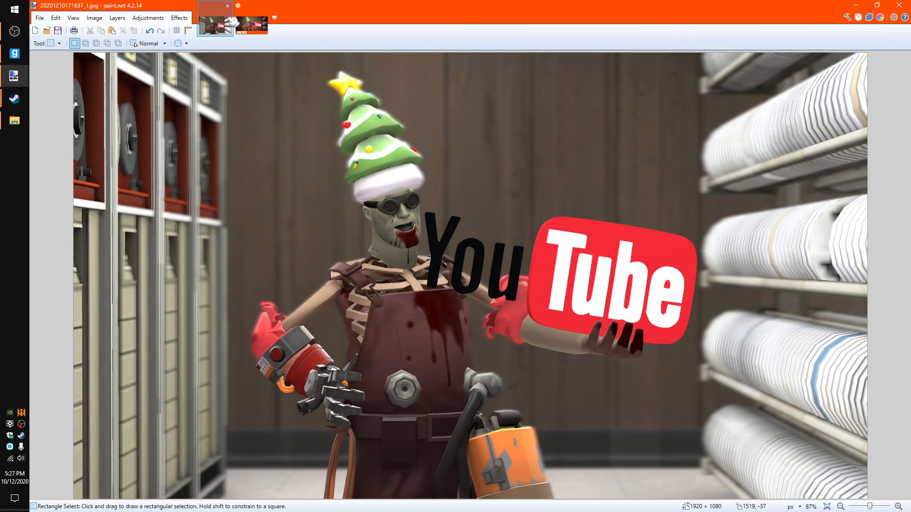
click(262, 19)
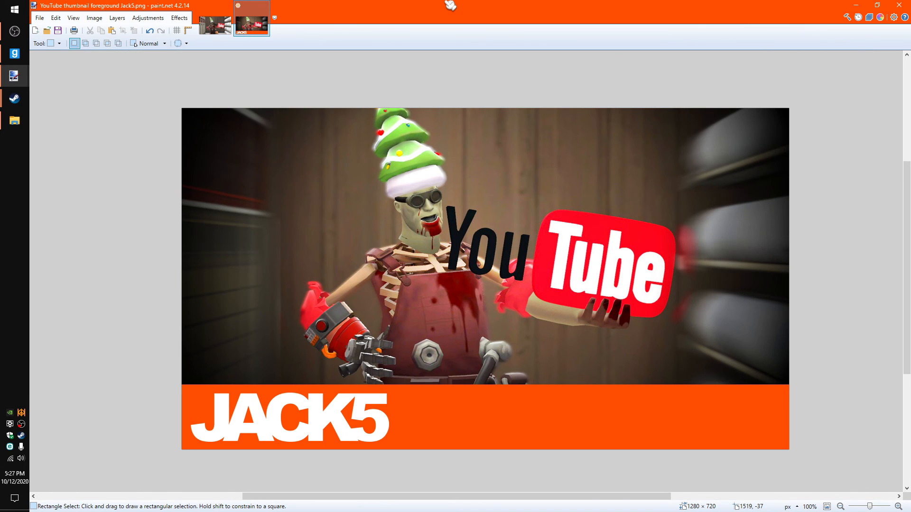